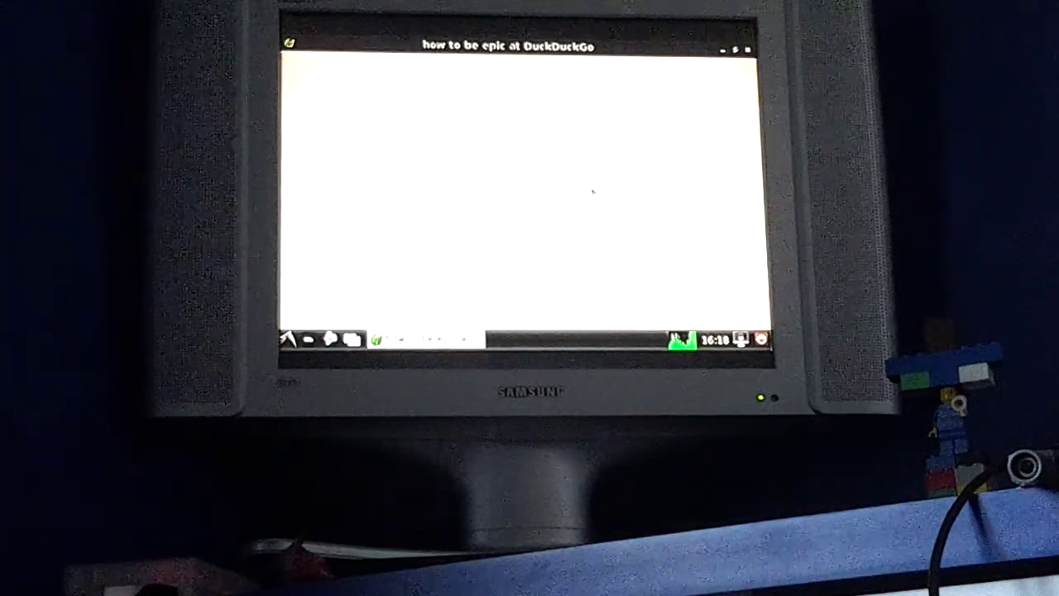
Open another blank Midori window with Ctrl+N.
key("ctrl+n")
key("ctrl+n")
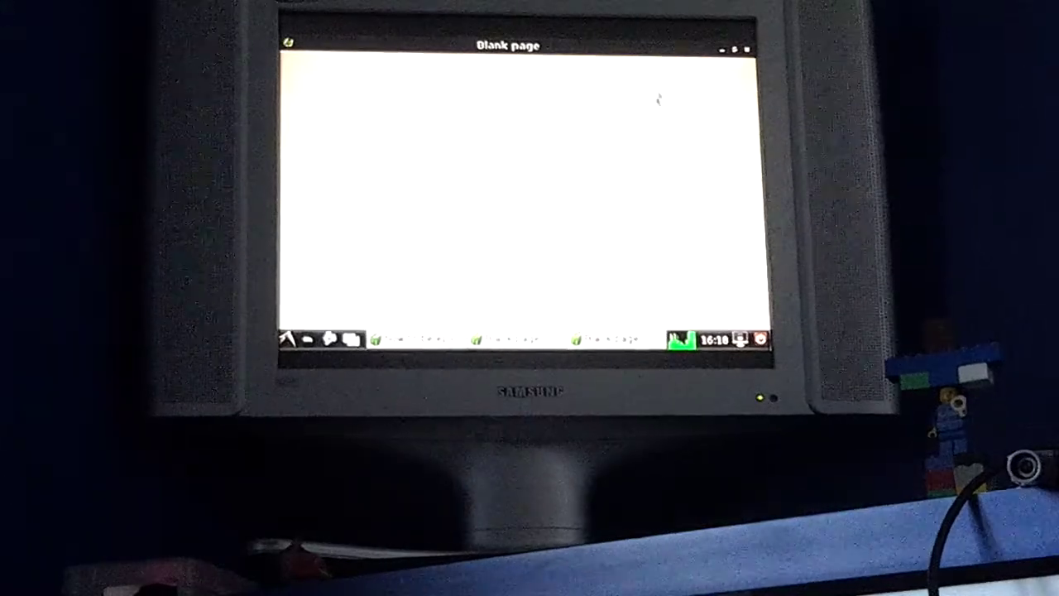
Switch to the Speed Dial window and check the search engine list before searching 'lol'.
left_click(530, 341)
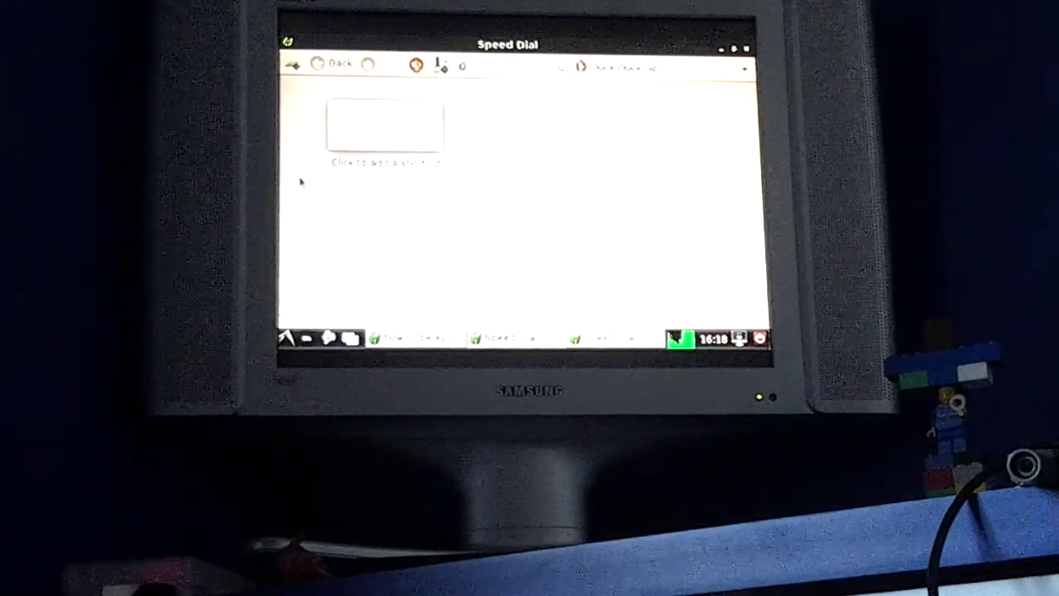
left_click(461, 65)
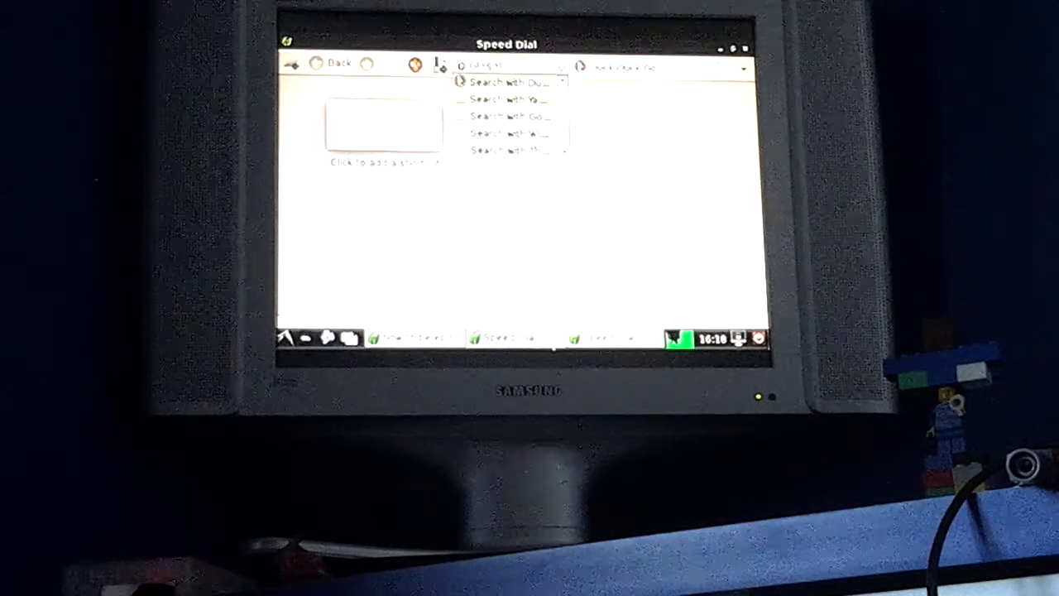
key("Escape")
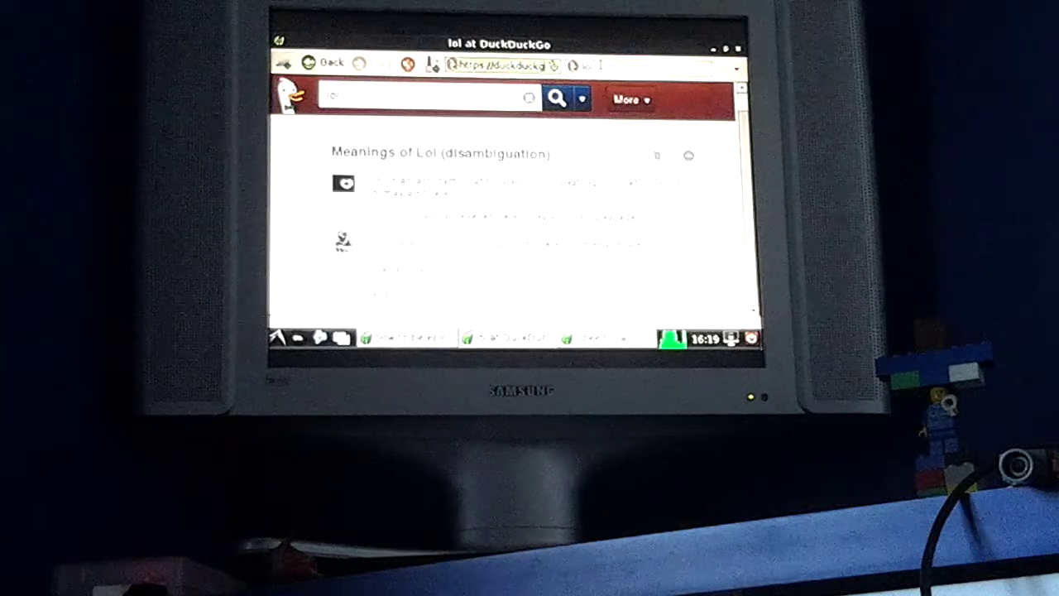
Check the toolbar search engine list and close it again.
left_click(453, 66)
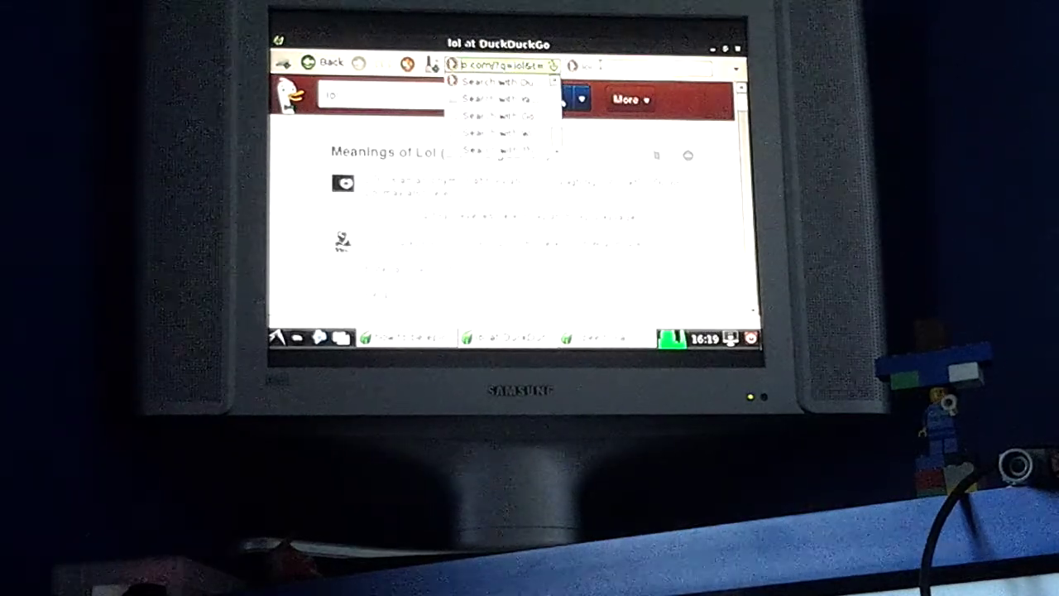
key("Escape")
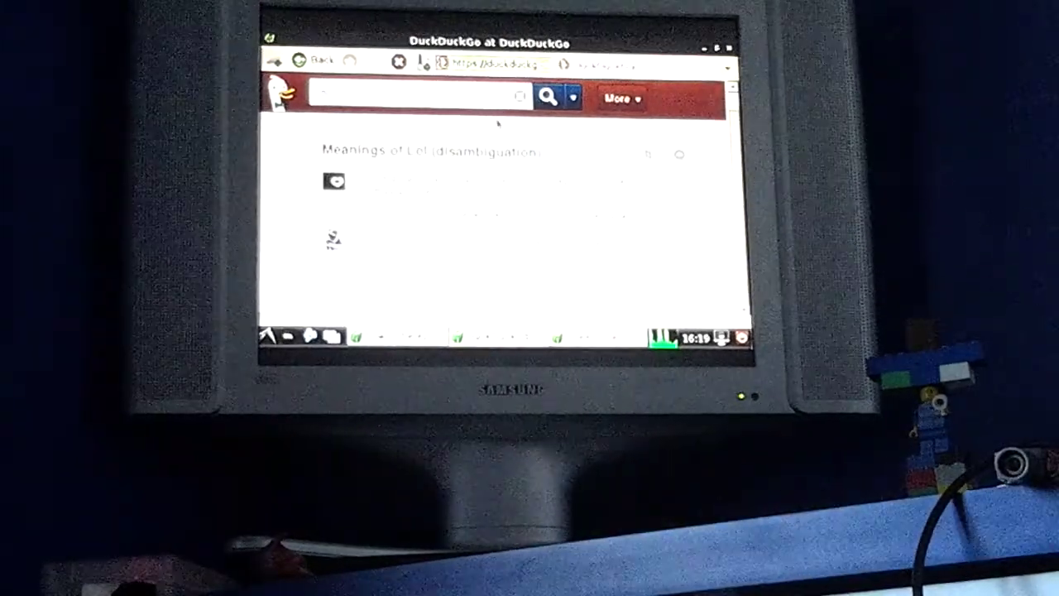
left_click(530, 66)
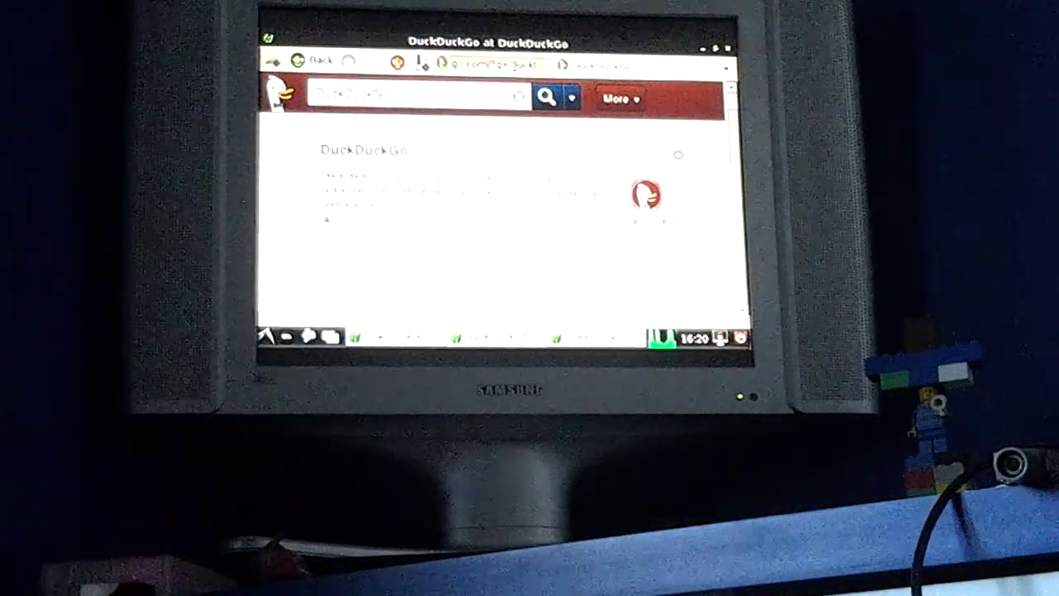
left_click(497, 63)
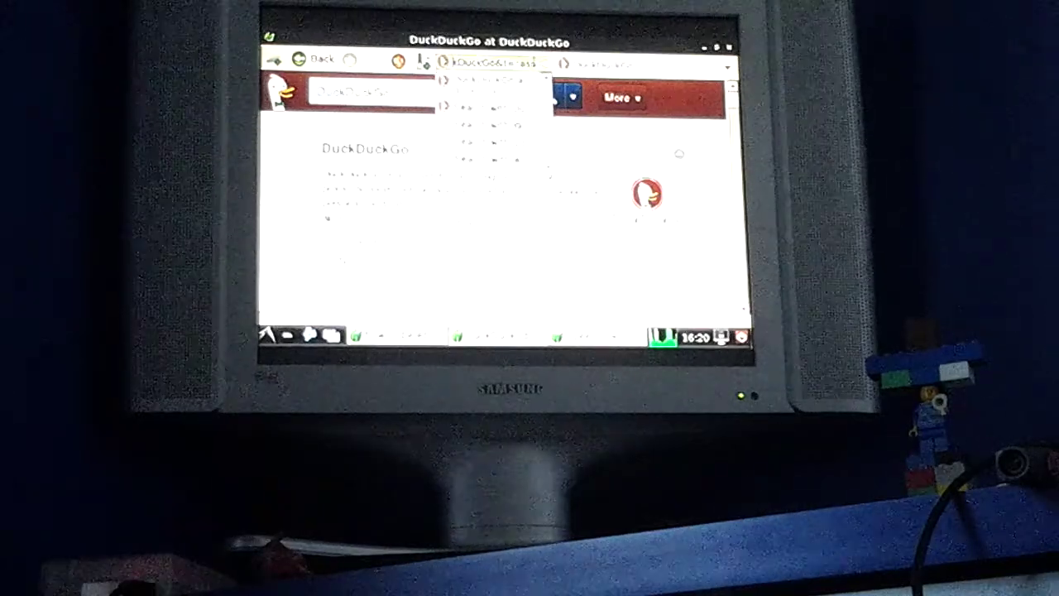
left_click(488, 83)
left_click(530, 62)
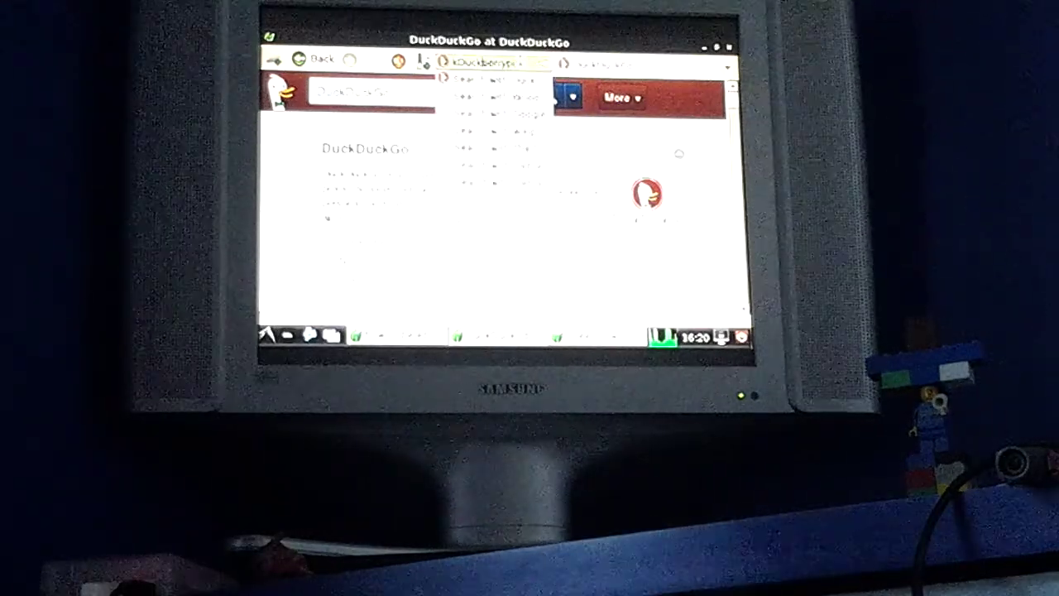
key("Escape")
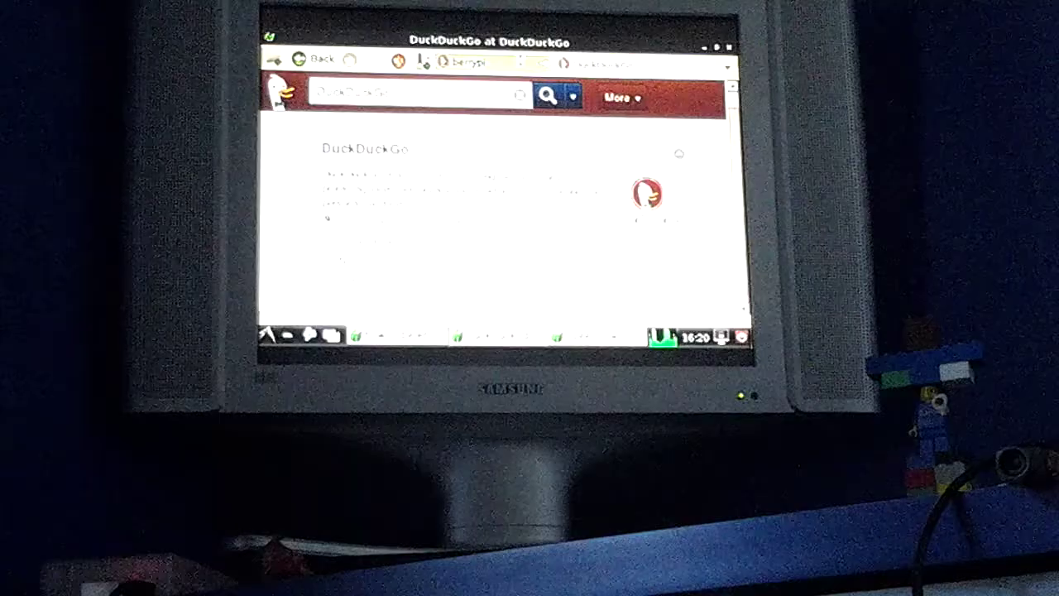
left_click(488, 63)
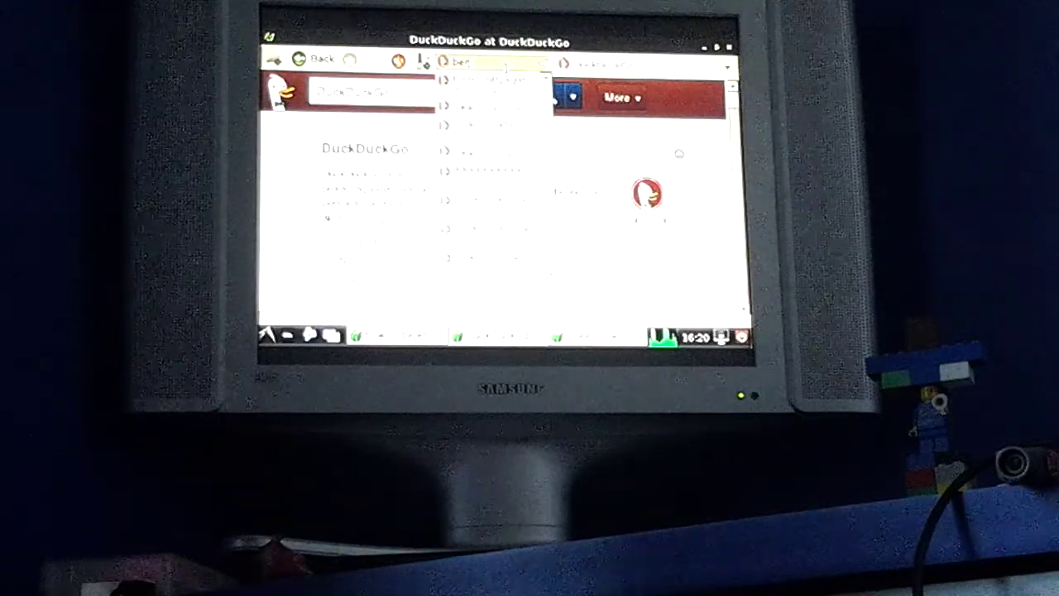
key("Escape")
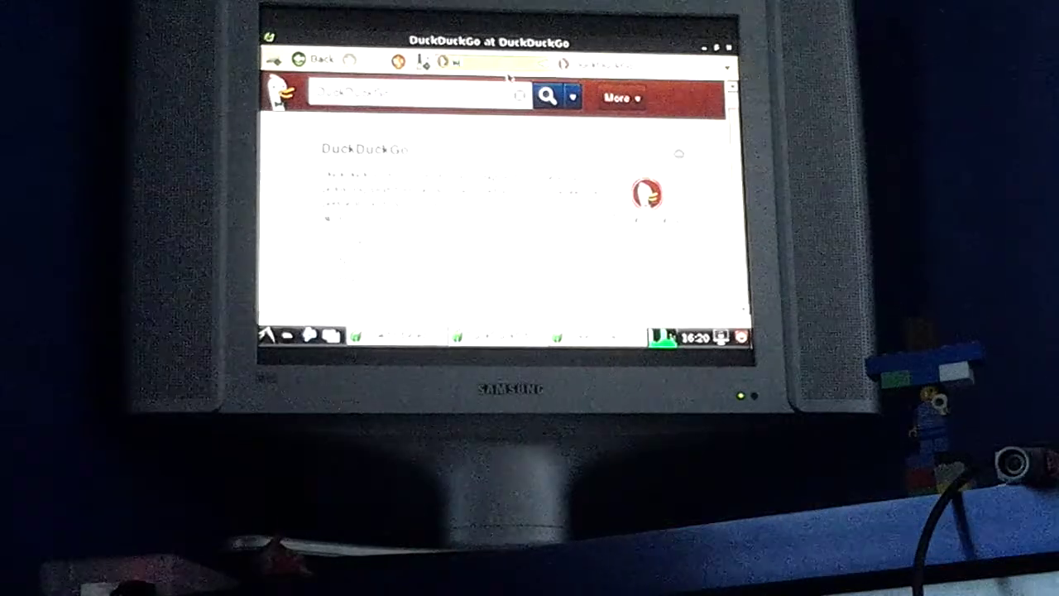
Enter the suggested YouTube address in the address bar and load it.
left_click(489, 63)
type("ww.yout")
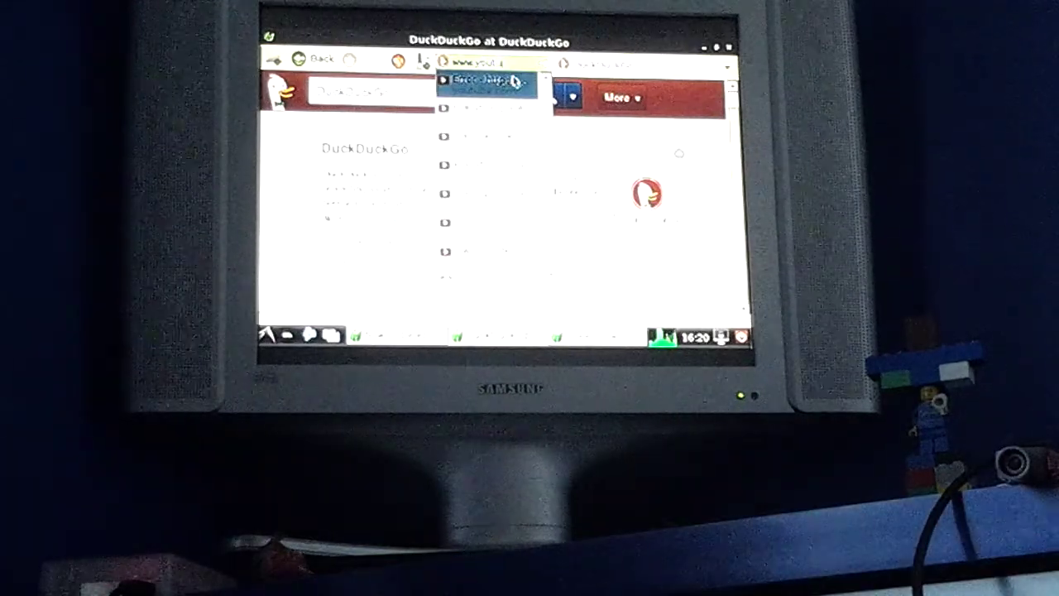
left_click(514, 81)
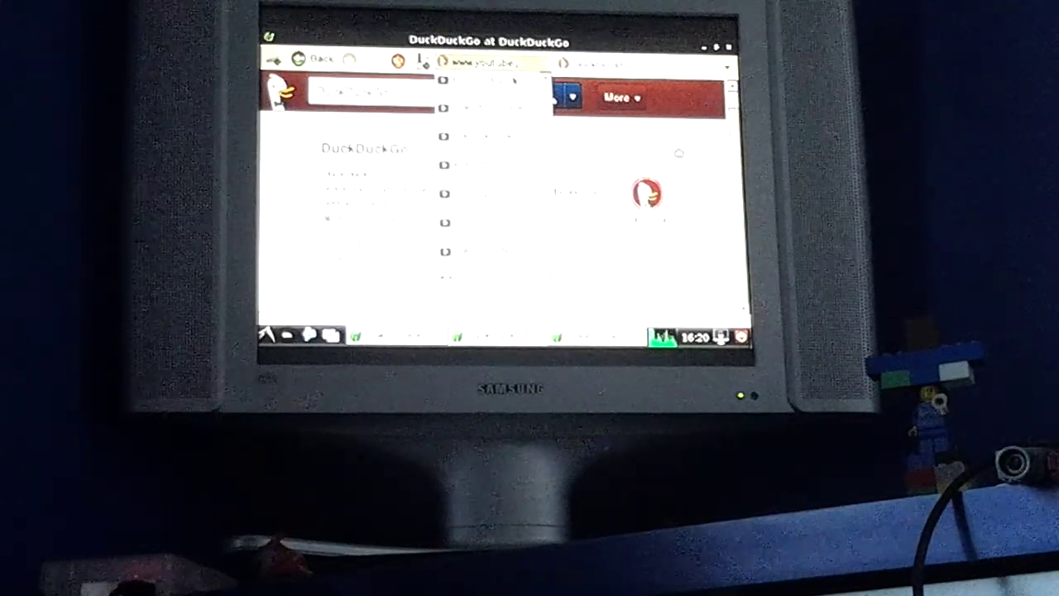
type(".co.uk")
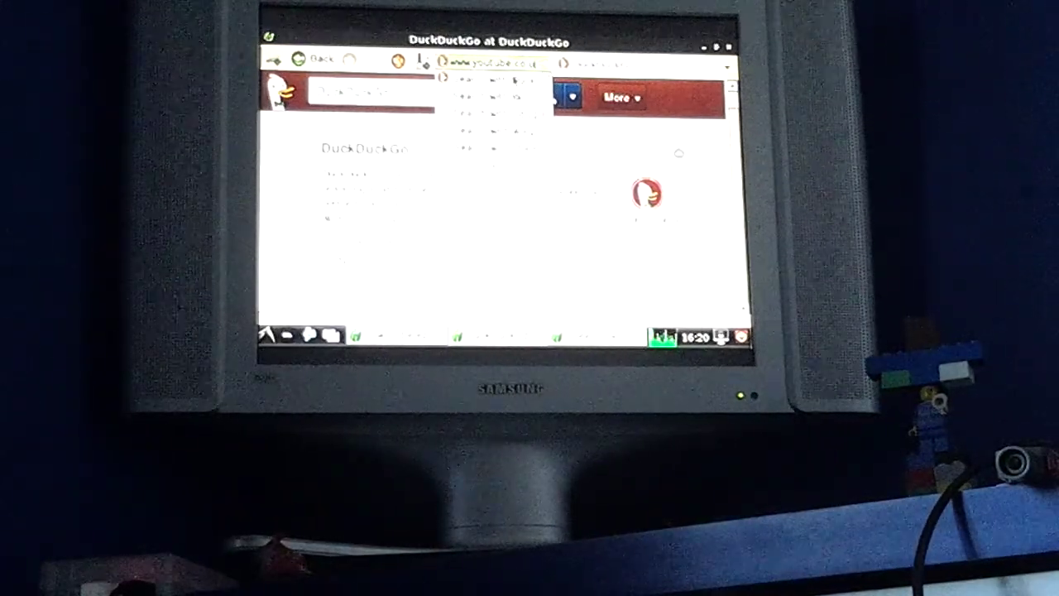
key("Return")
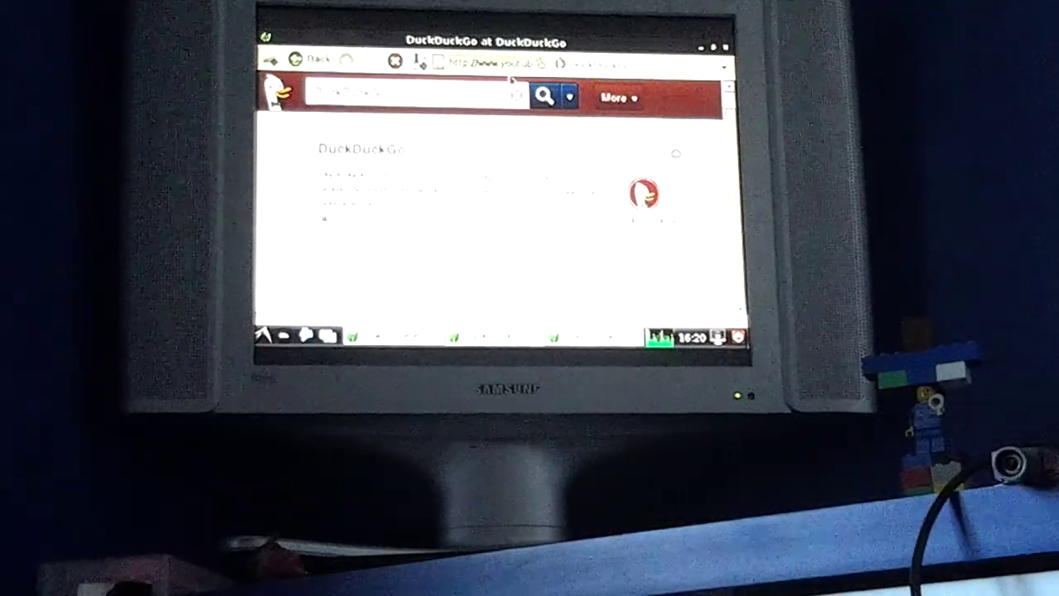